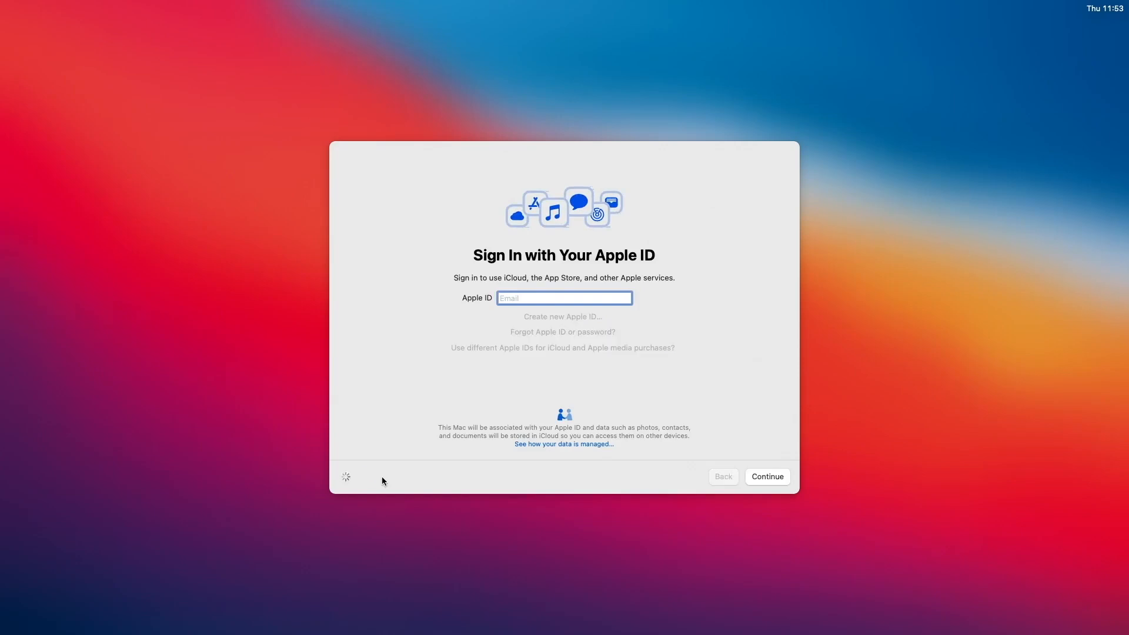
# - Skip signing in with an Apple ID and agree to the macOS Software License Agreement
pyautogui.click(385, 478)
pyautogui.click(603, 372)
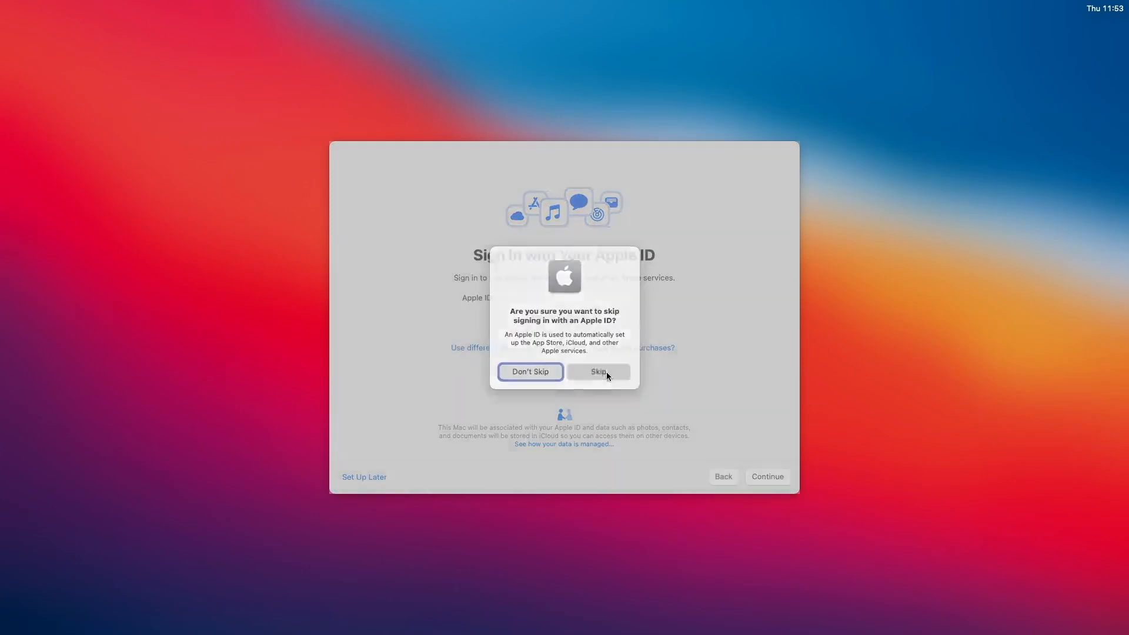
pyautogui.click(780, 480)
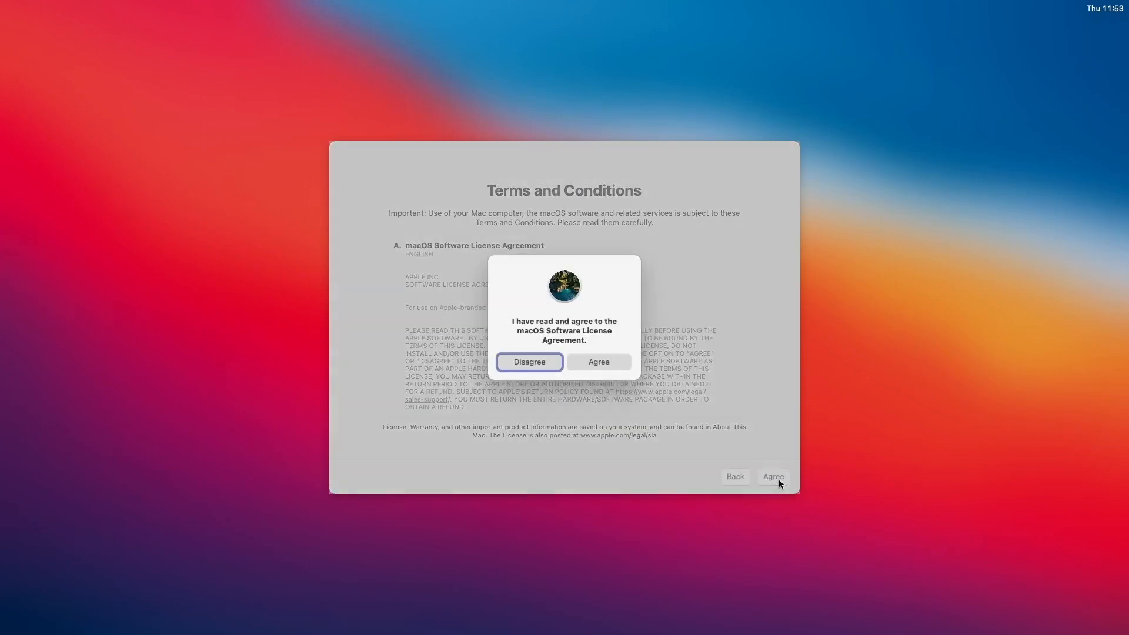
pyautogui.click(608, 361)
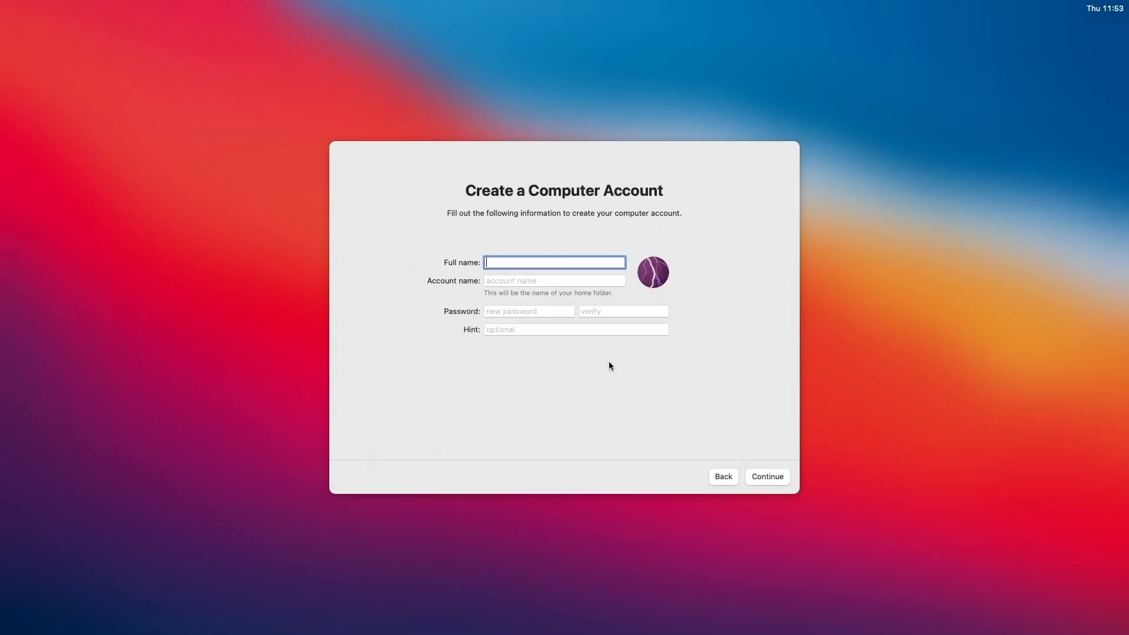
# - Create the computer account with the full name Hackintosh Factory Youtube, entering and verifying the account password
pyautogui.write('Hackintosh Factory Youtube')
pyautogui.press('Tab')
pyautogui.press('Tab')
pyautogui.write('•')
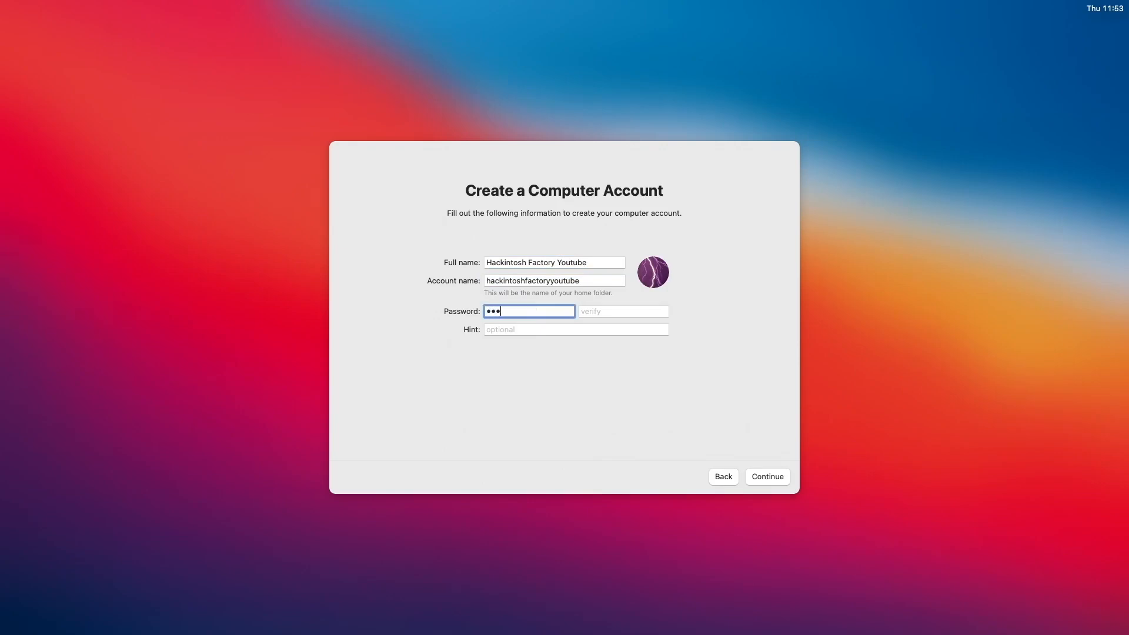
pyautogui.write('•••••')
pyautogui.press('Tab')
pyautogui.write('•')
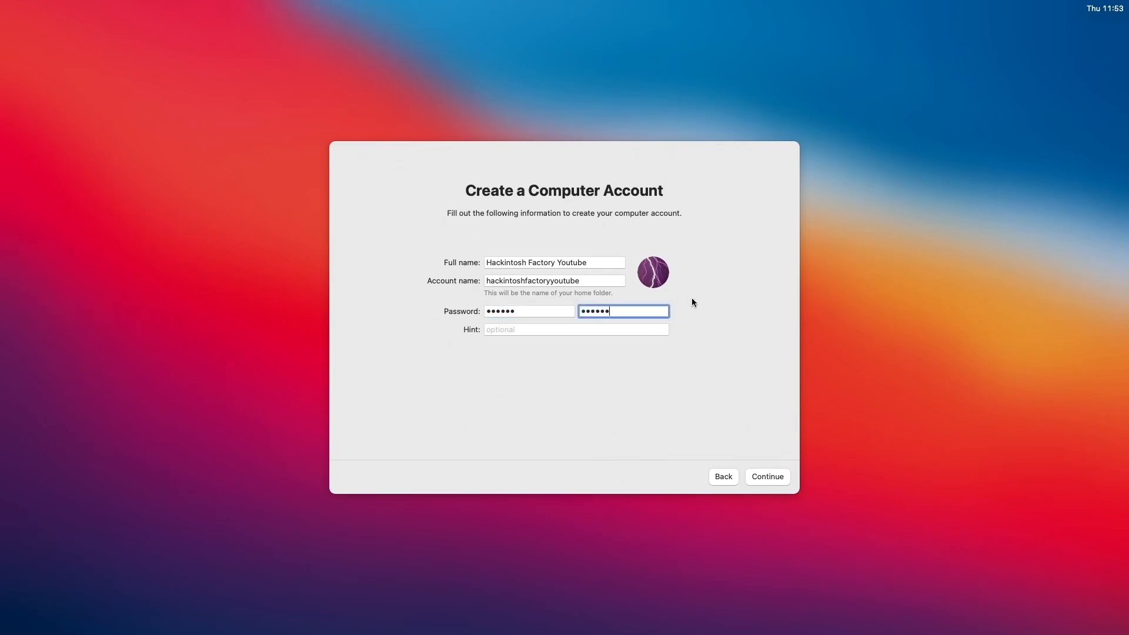
pyautogui.click(775, 477)
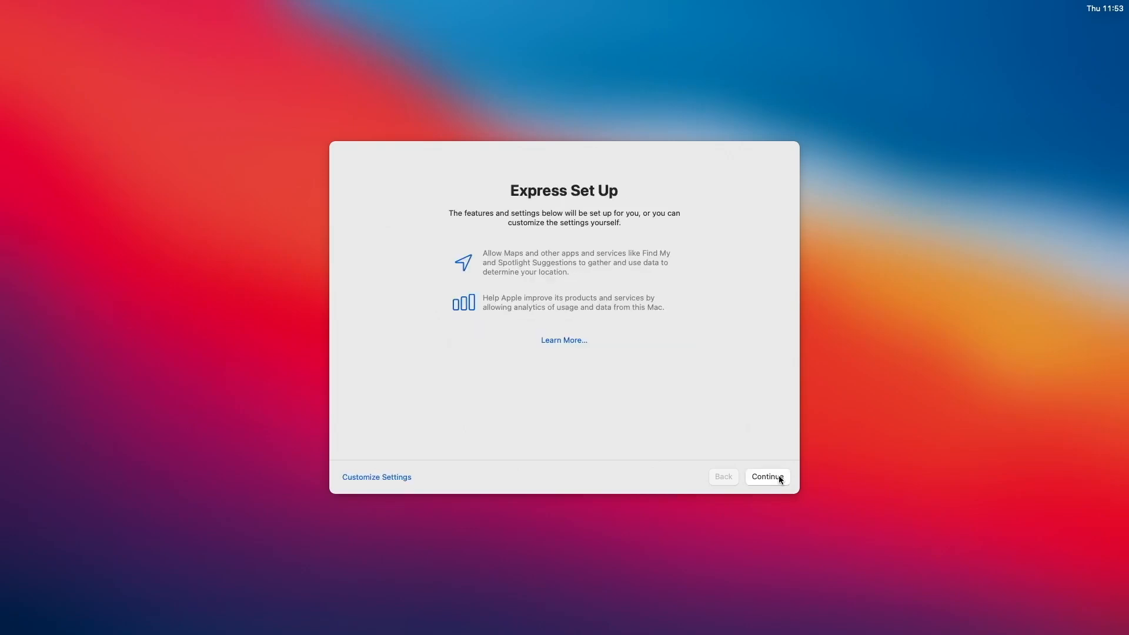
# - Accept the default Express Set Up settings and continue past the Screen Time page
pyautogui.click(781, 480)
pyautogui.click(781, 480)
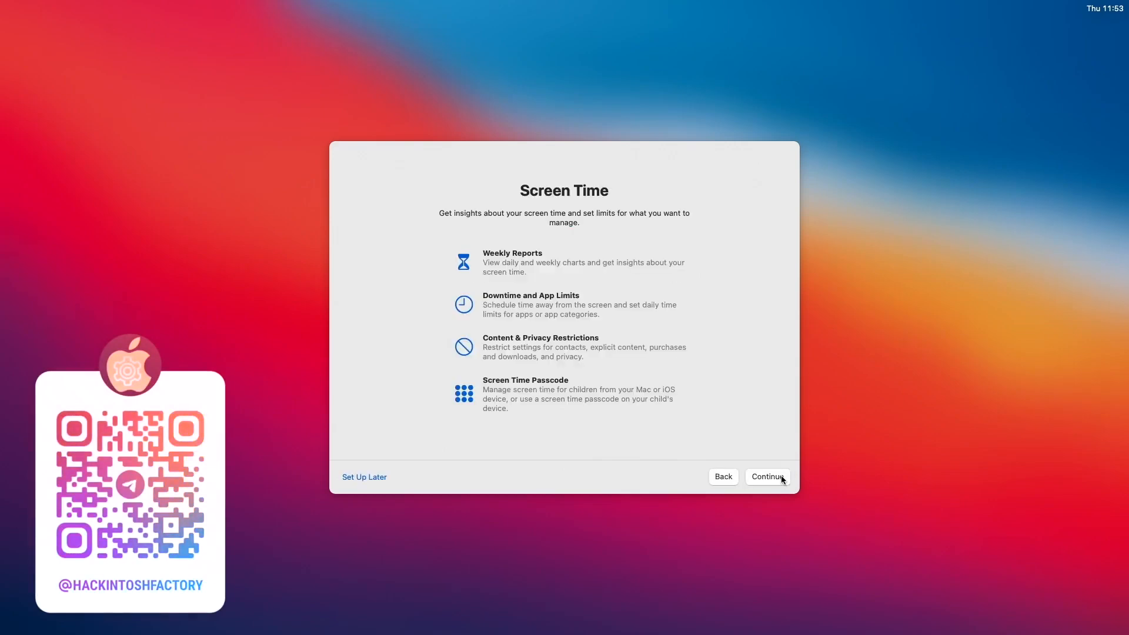
pyautogui.click(783, 481)
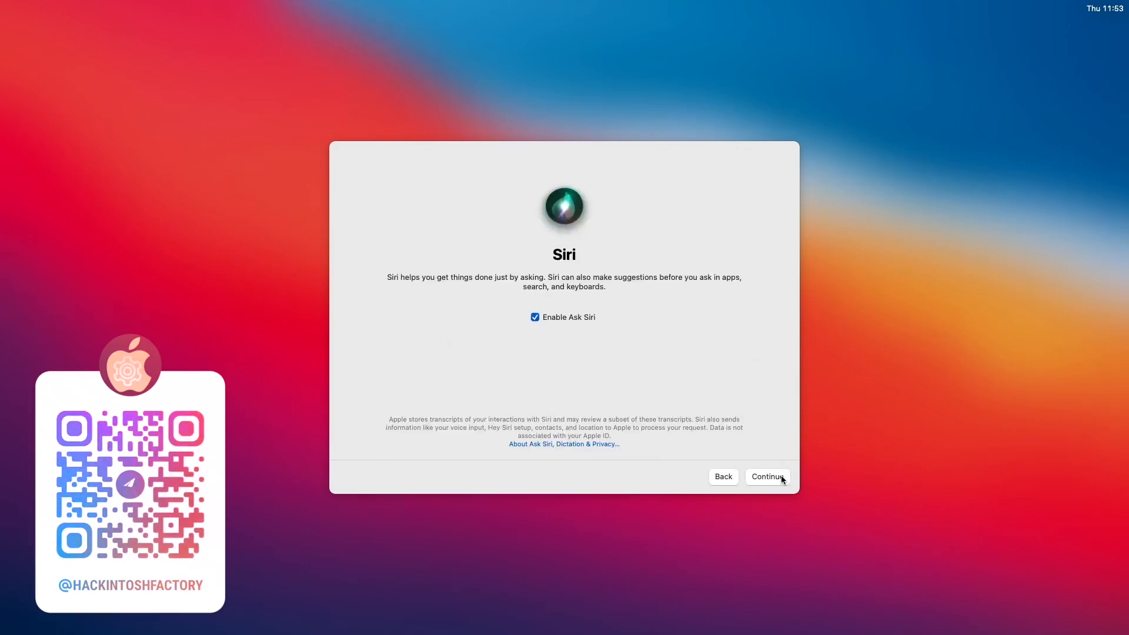
# - Disable Ask Siri and choose the Dark appearance to complete the setup assistant
pyautogui.click(578, 319)
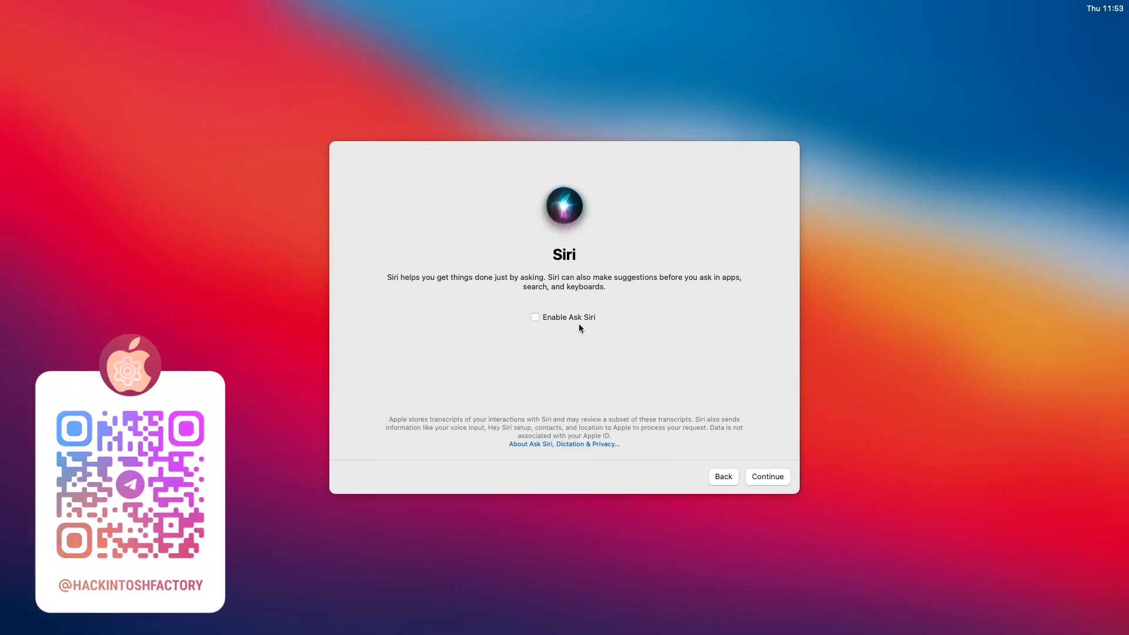
pyautogui.click(759, 479)
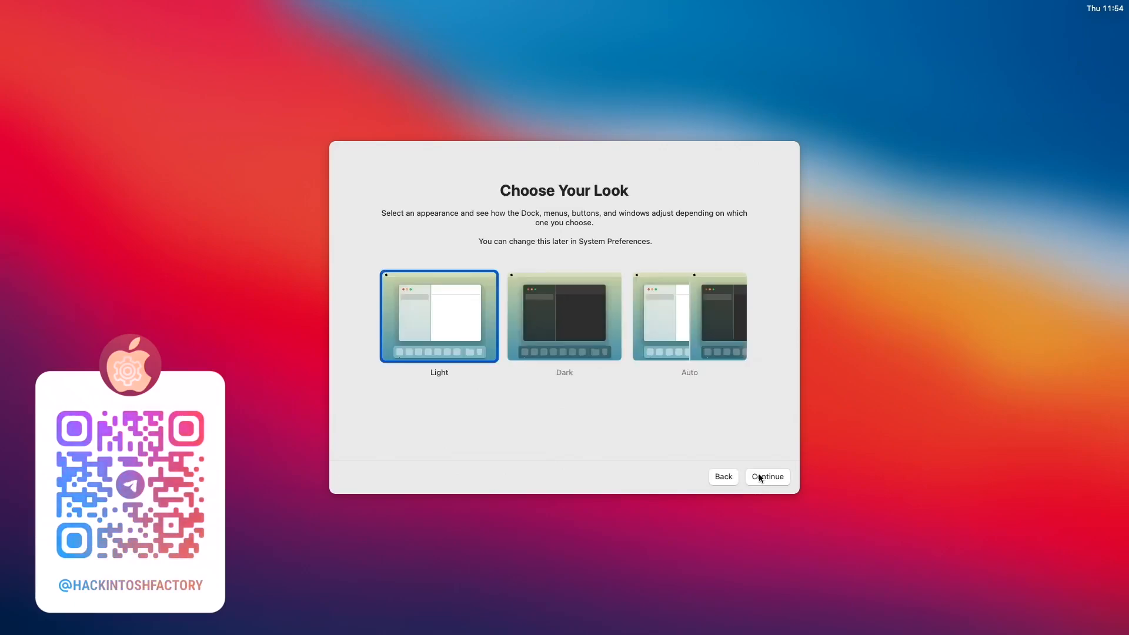
pyautogui.click(595, 357)
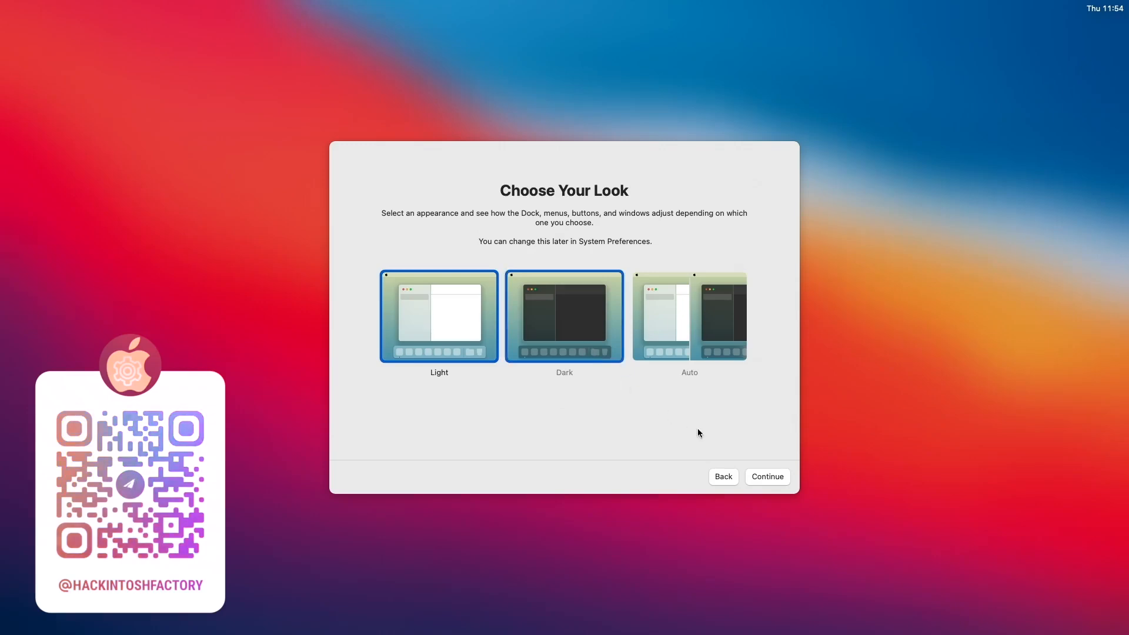
pyautogui.click(777, 481)
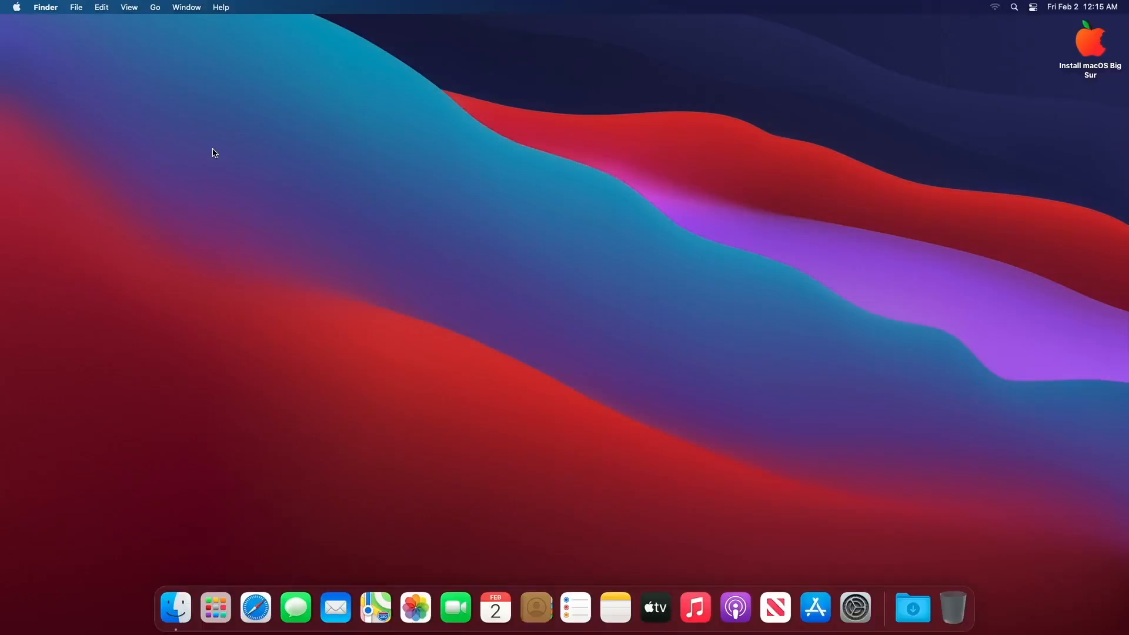
# - View the system overview in About This Mac
pyautogui.click(17, 8)
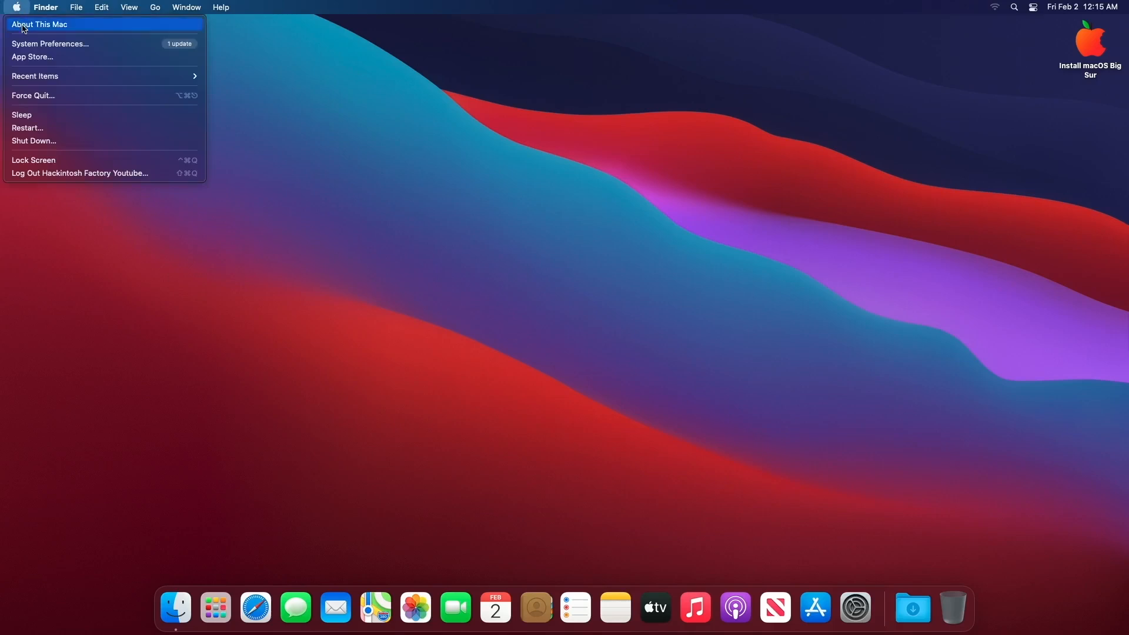
pyautogui.click(25, 29)
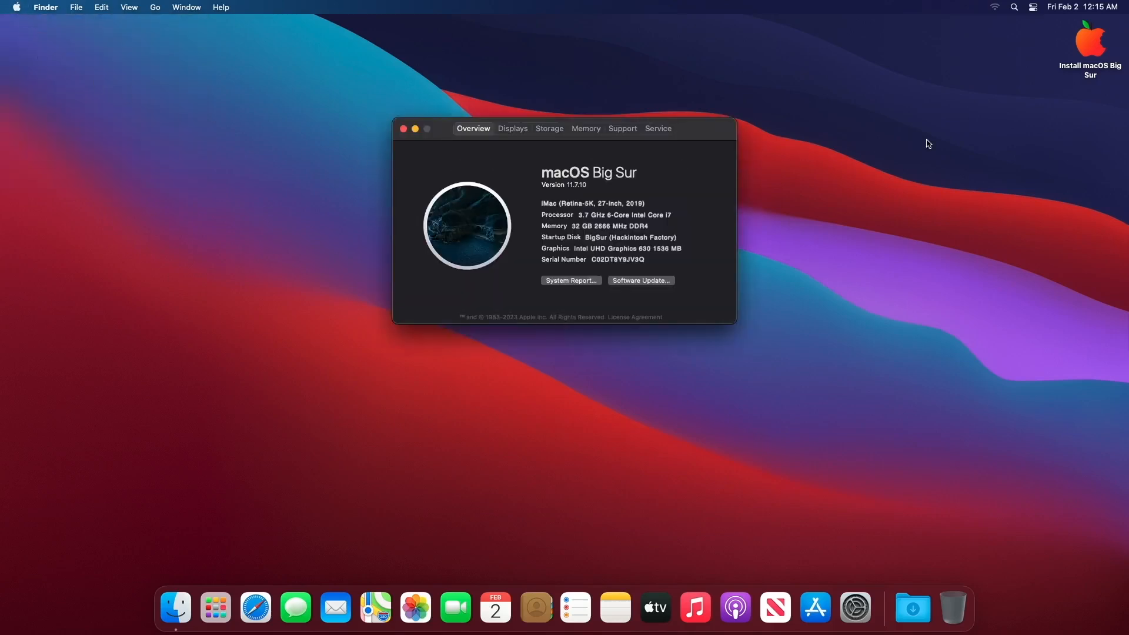
# - Launch Clover Configurator from the FILES folder on the Install macOS Big Sur drive and show its Mount EFI tool
pyautogui.doubleClick(1082, 50)
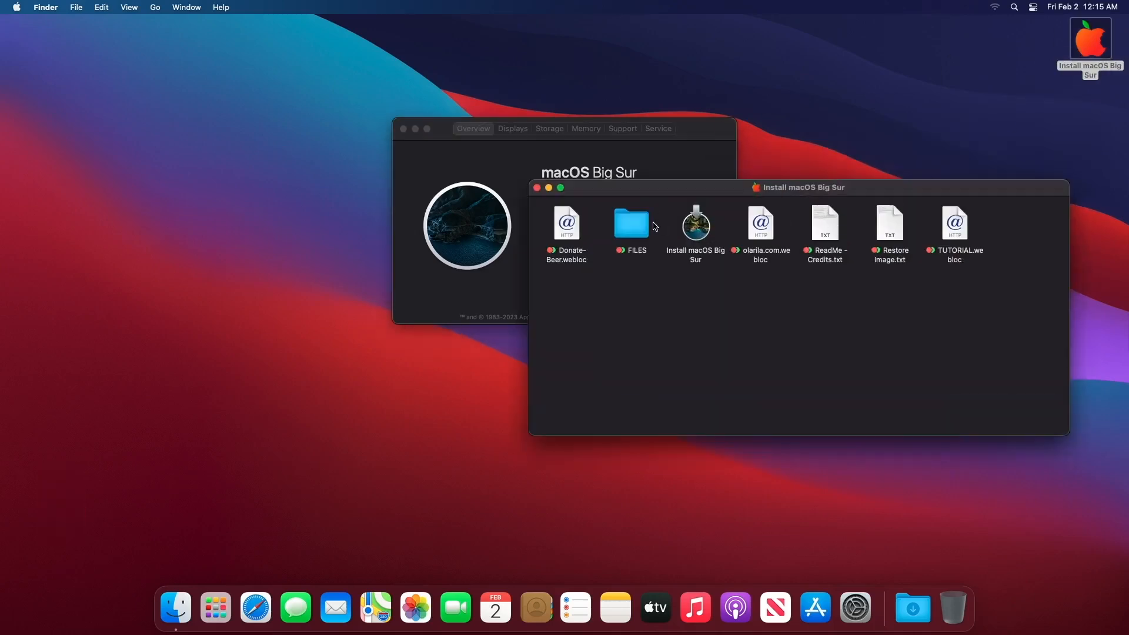
pyautogui.doubleClick(632, 225)
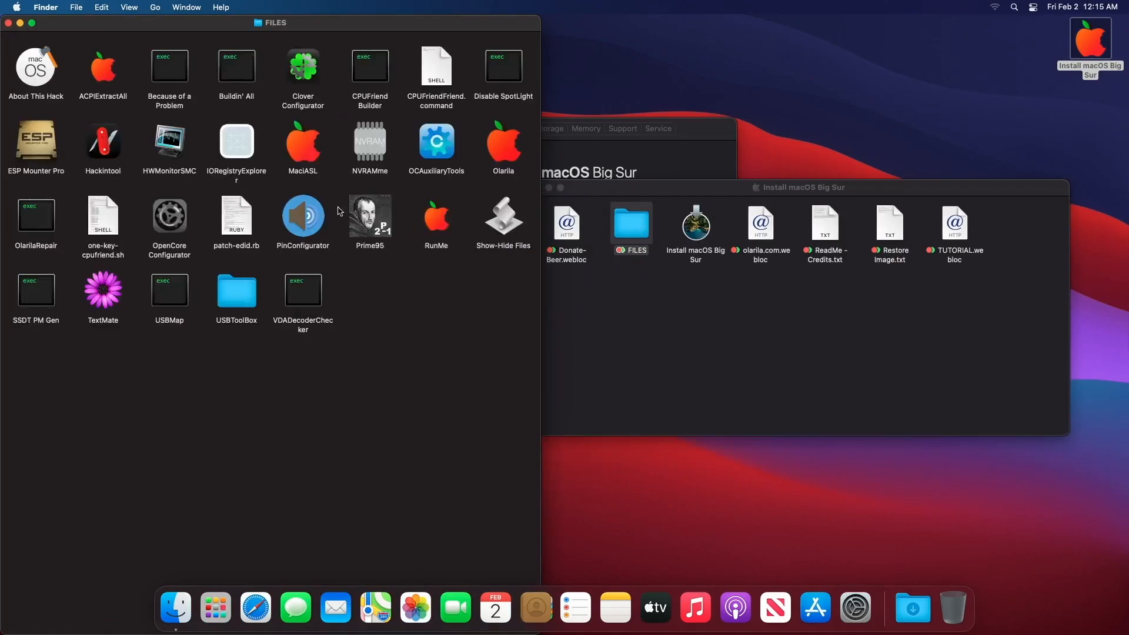
pyautogui.doubleClick(308, 88)
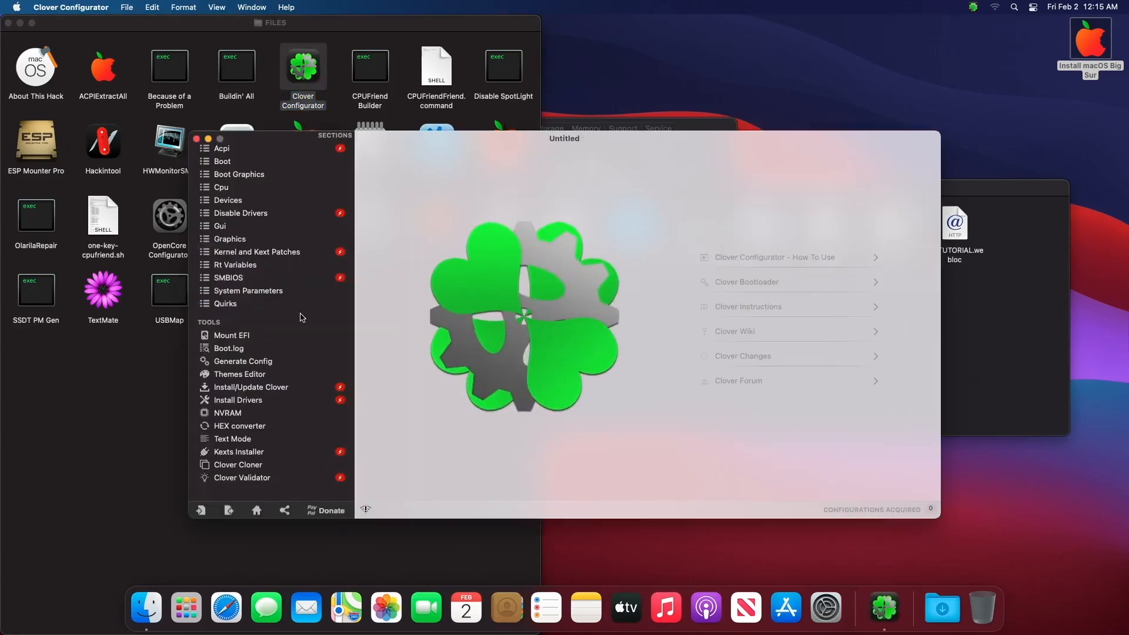
pyautogui.click(292, 336)
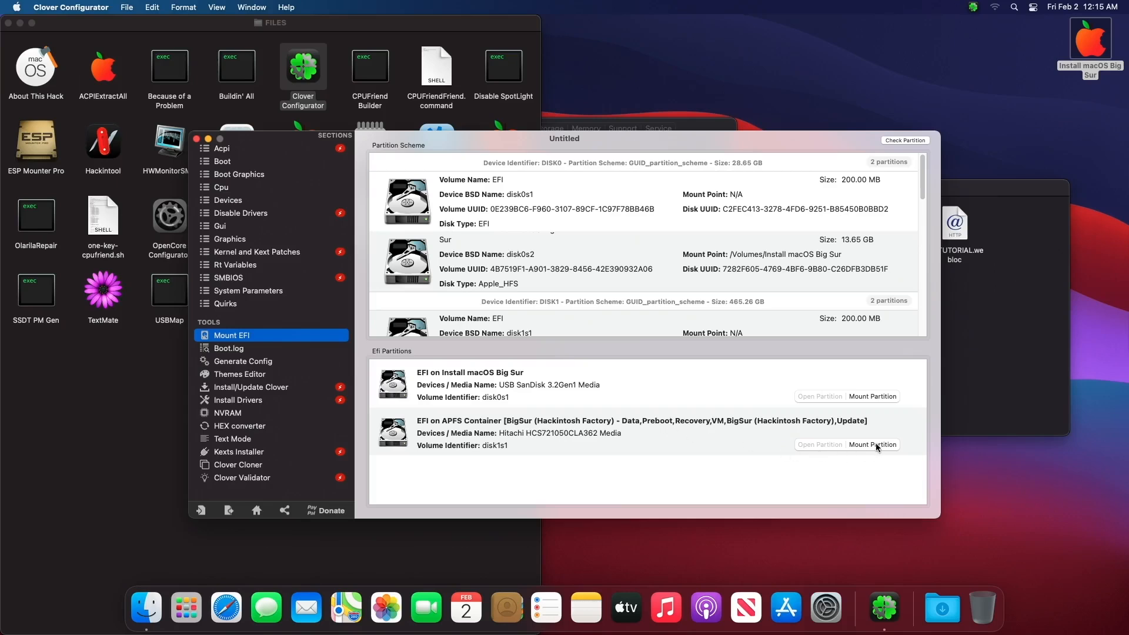
# - Mount the EFI partitions of the Install macOS Big Sur USB and the BigSur hard disk, authorizing with the account password
pyautogui.click(864, 404)
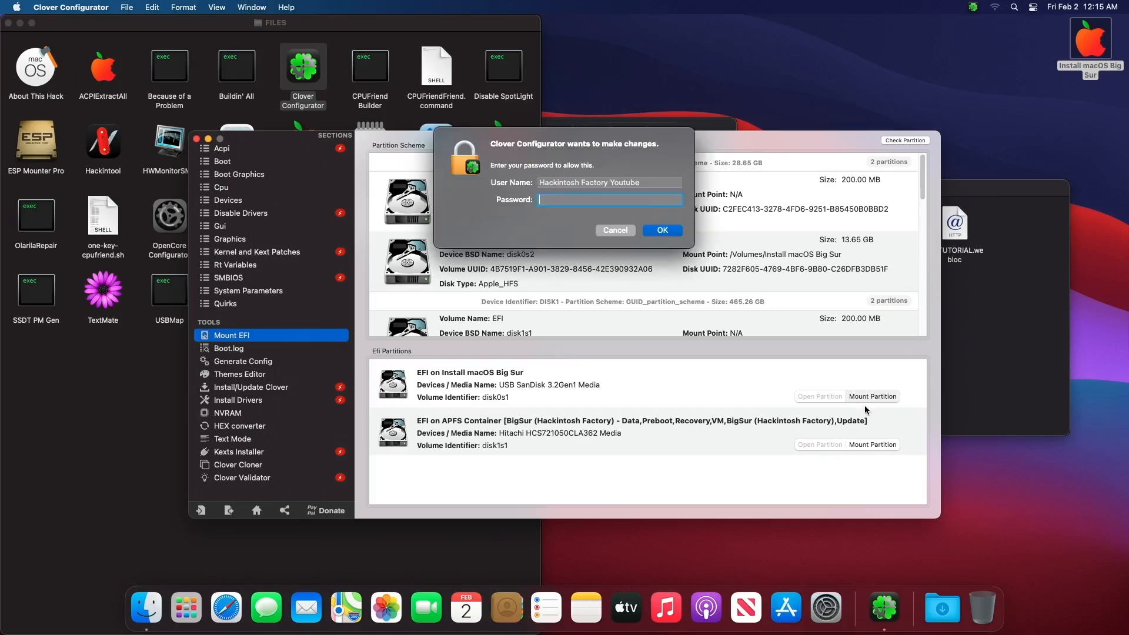
pyautogui.write('••••••')
pyautogui.press('Return')
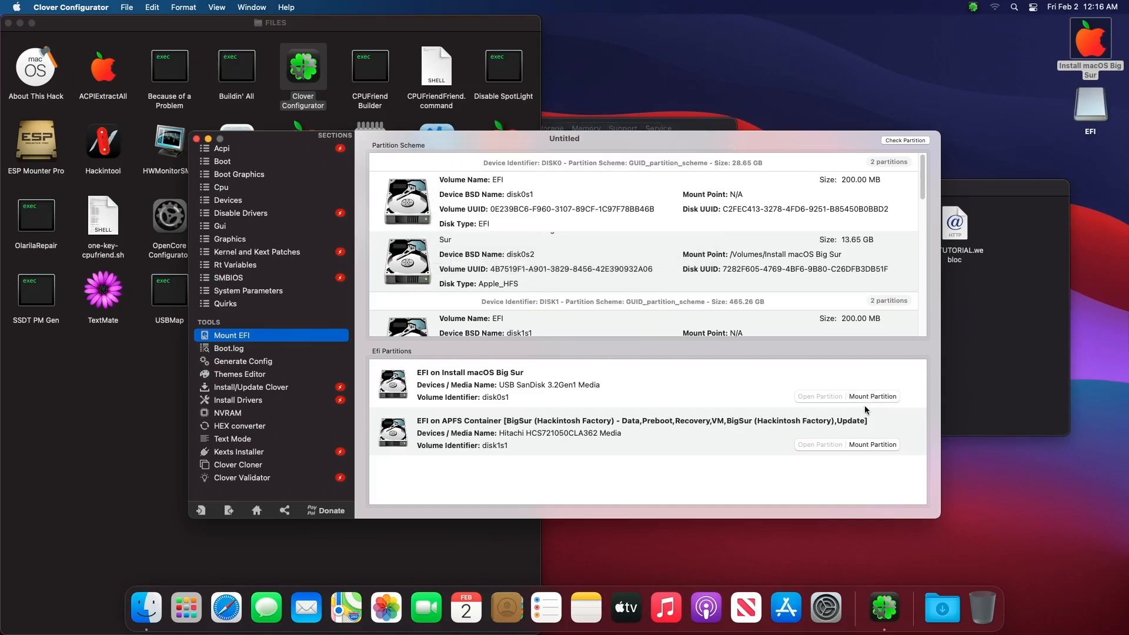
pyautogui.click(863, 445)
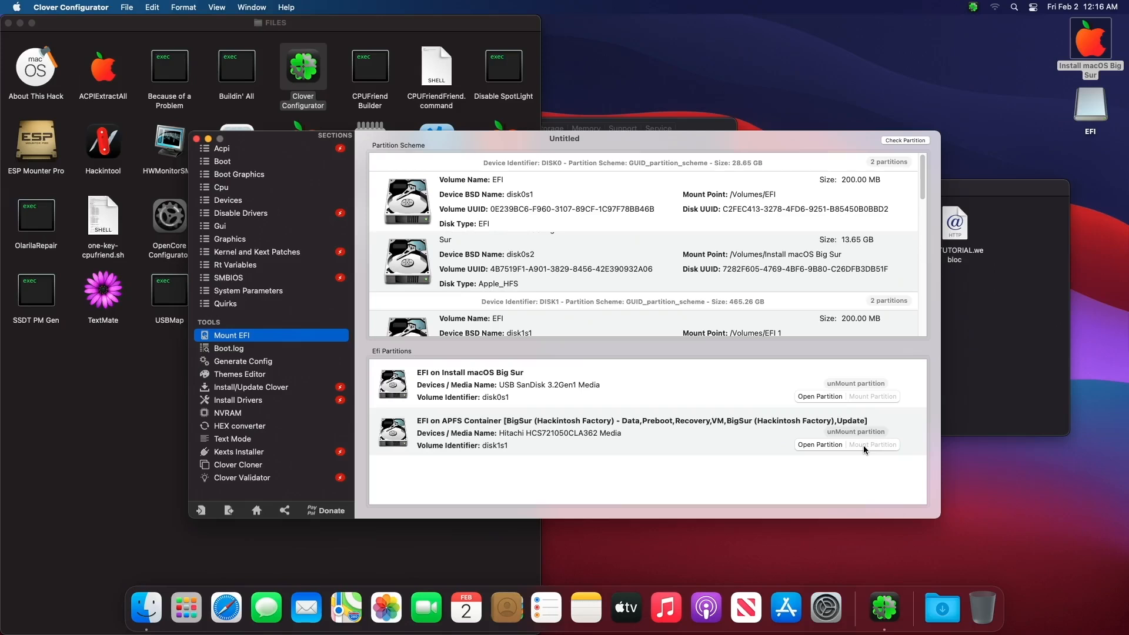
# - Open the USB installer's EFI volume from the desktop, enlarge its window, and copy the EFI folder
pyautogui.click(1085, 115)
pyautogui.doubleClick(1085, 115)
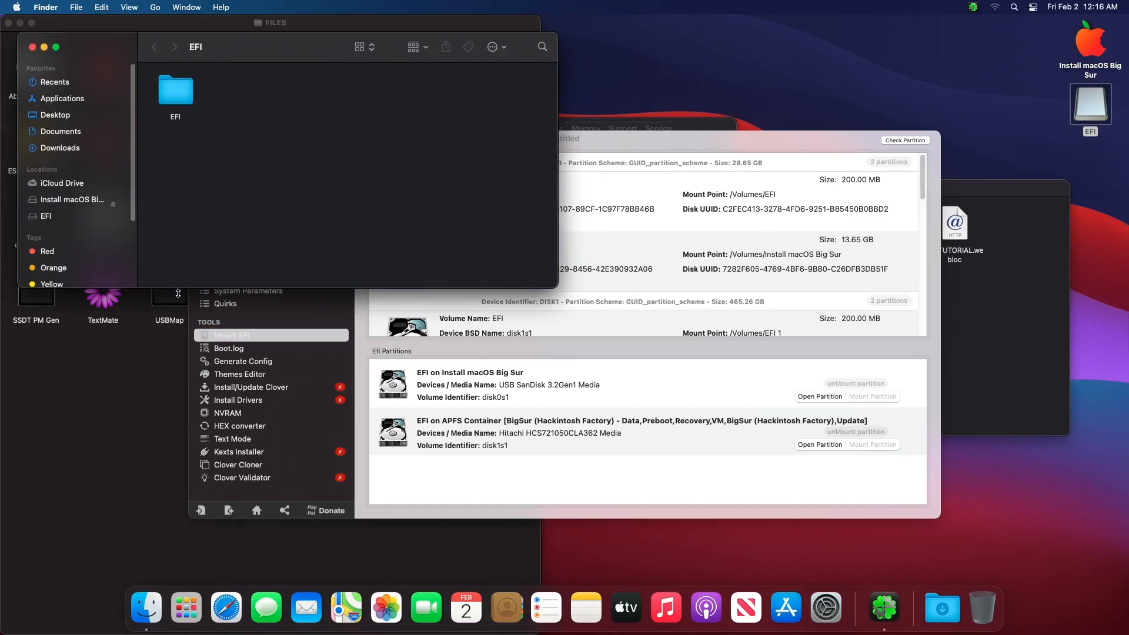
pyautogui.moveTo(176, 290); pyautogui.dragTo(156, 439)
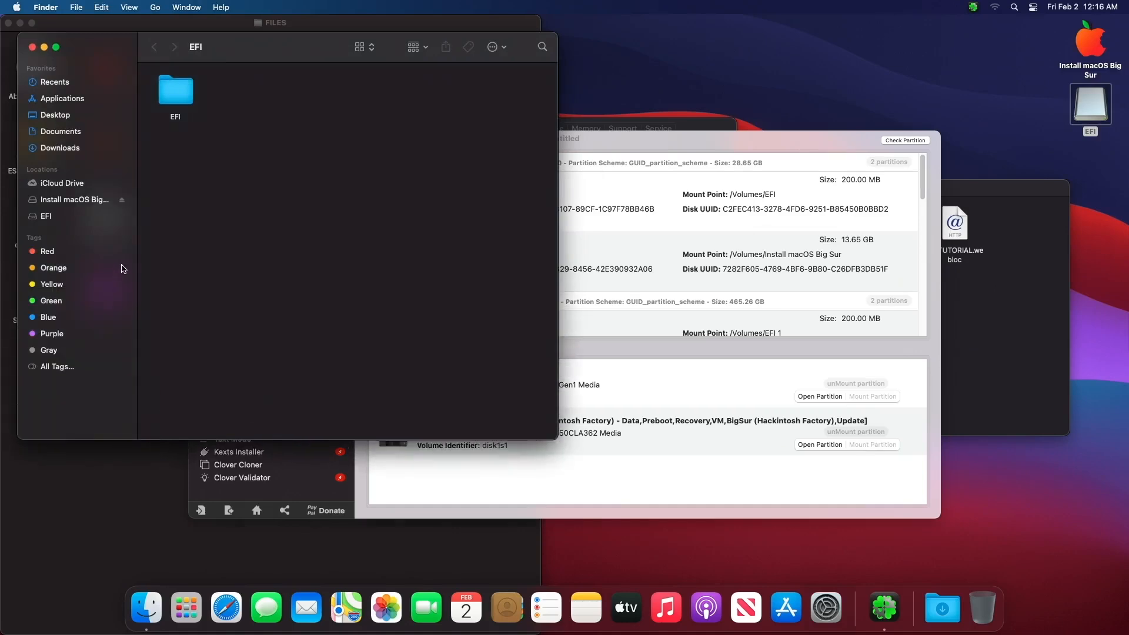
pyautogui.click(93, 217)
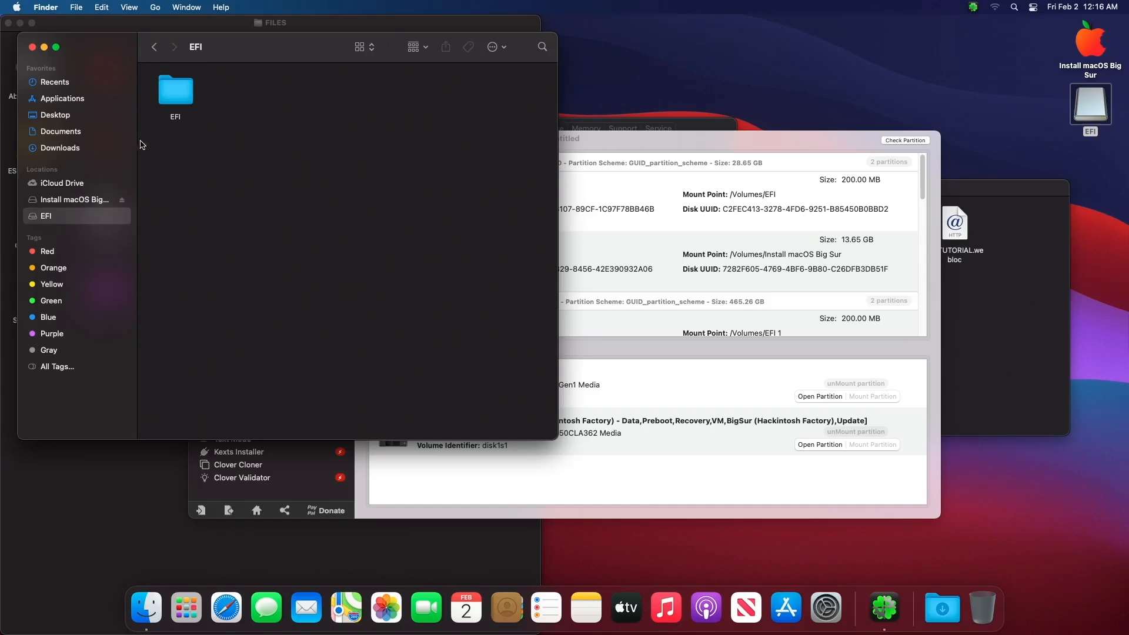
pyautogui.rightClick(172, 107)
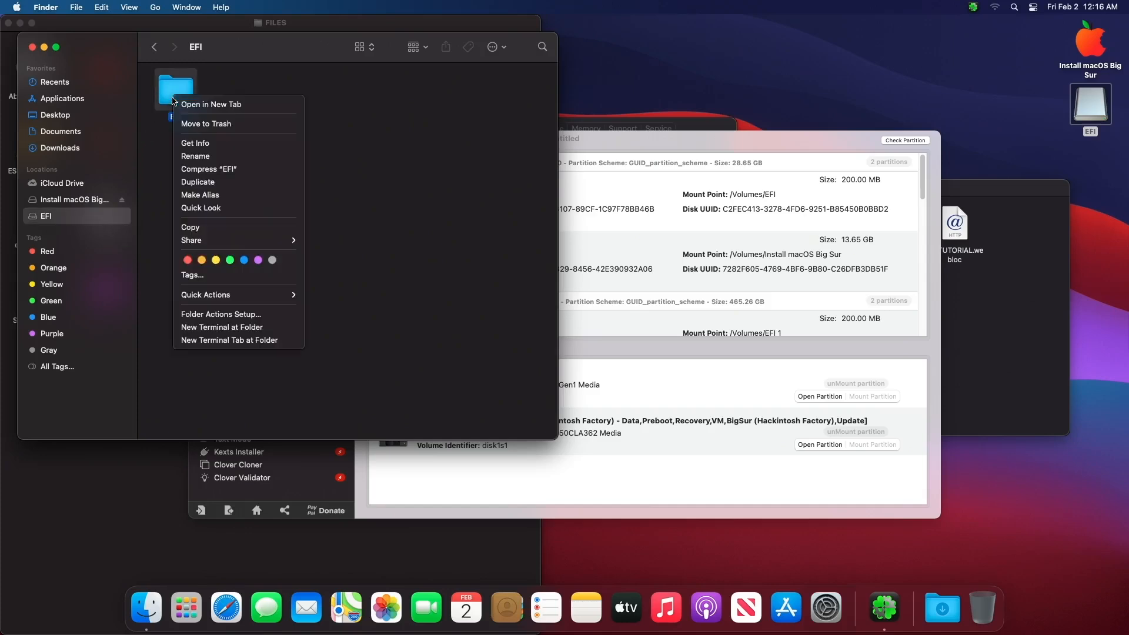
pyautogui.click(187, 229)
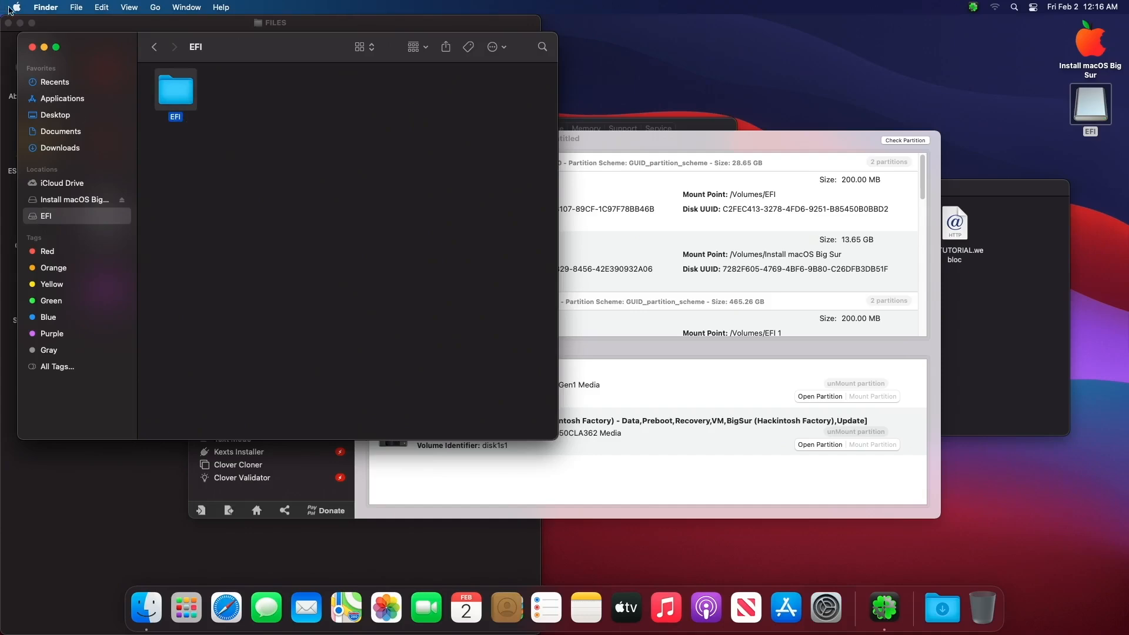
# - Browse to the internal hard disk's EFI volume through the computer's list of volumes
pyautogui.moveTo(271, 53); pyautogui.dragTo(283, 58)
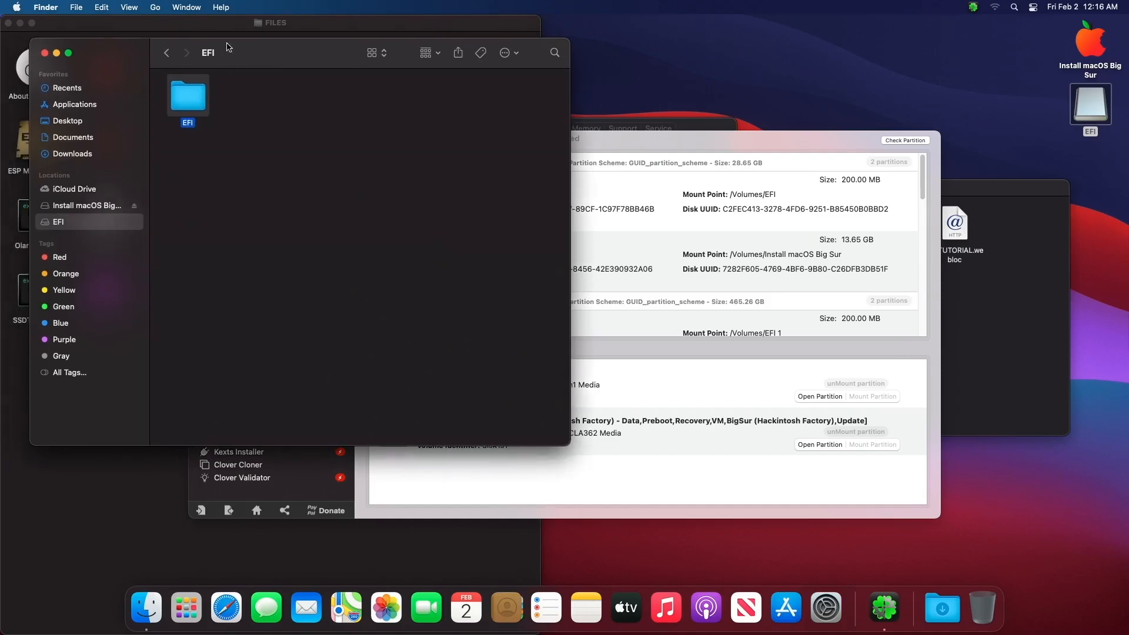
pyautogui.click(156, 8)
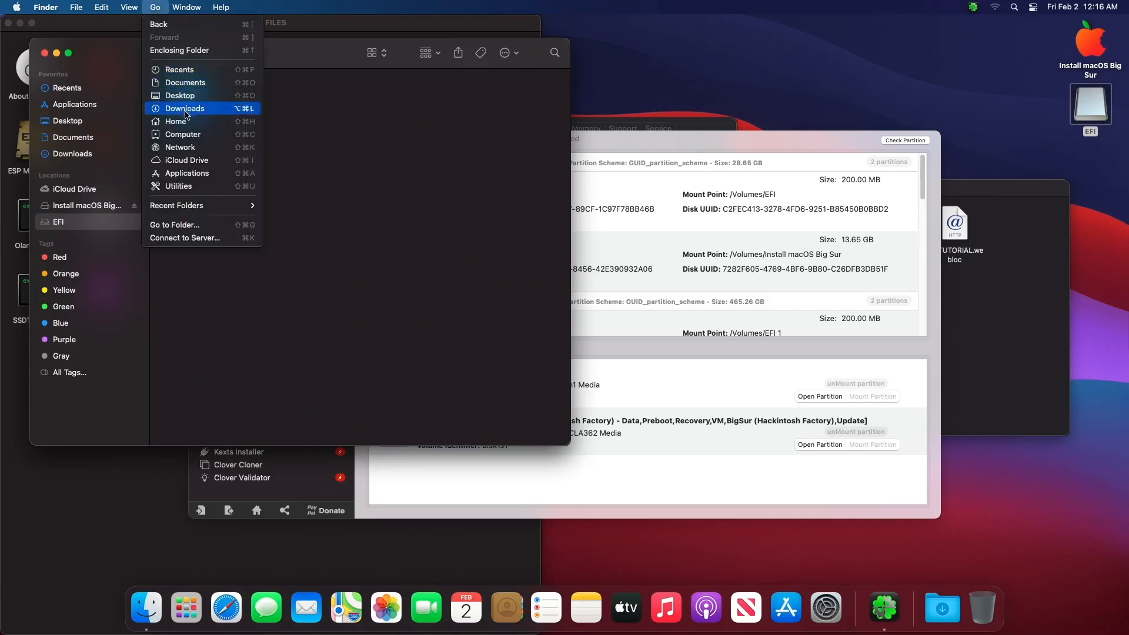
pyautogui.click(188, 135)
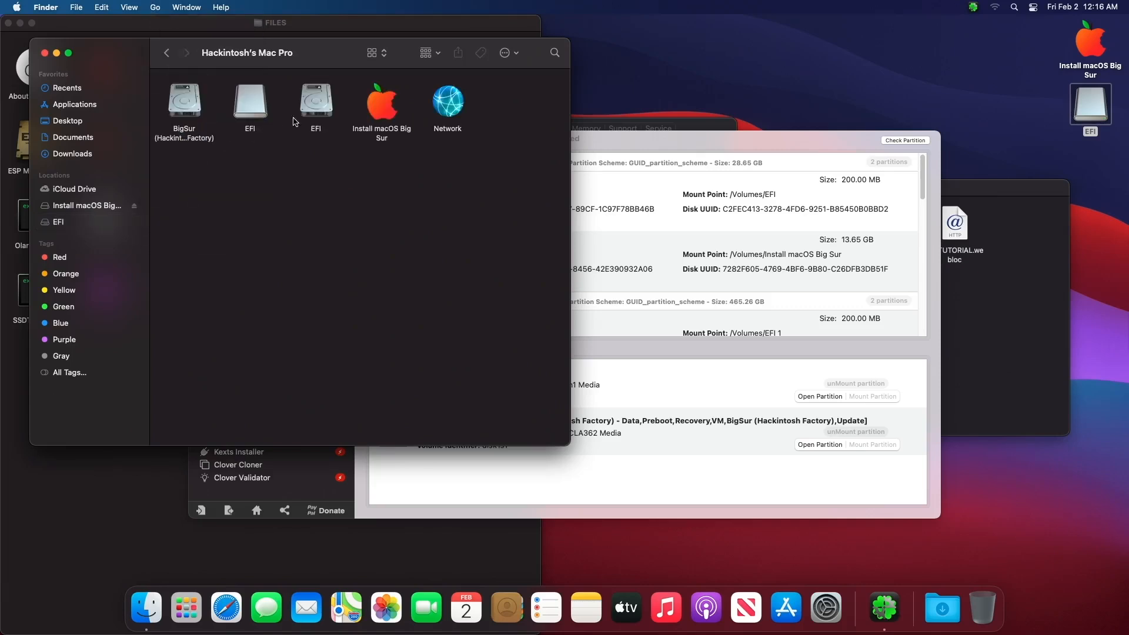
pyautogui.doubleClick(316, 113)
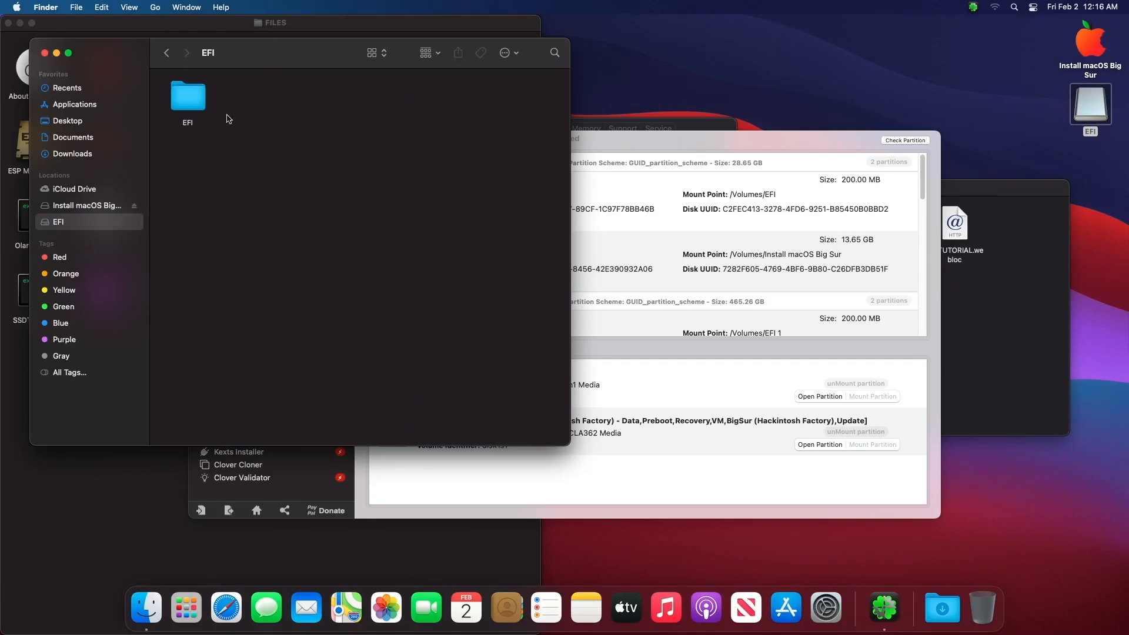
# - Move the EFI folder on the internal disk's EFI volume to the Trash and empty the Trash
pyautogui.rightClick(199, 105)
pyautogui.click(230, 141)
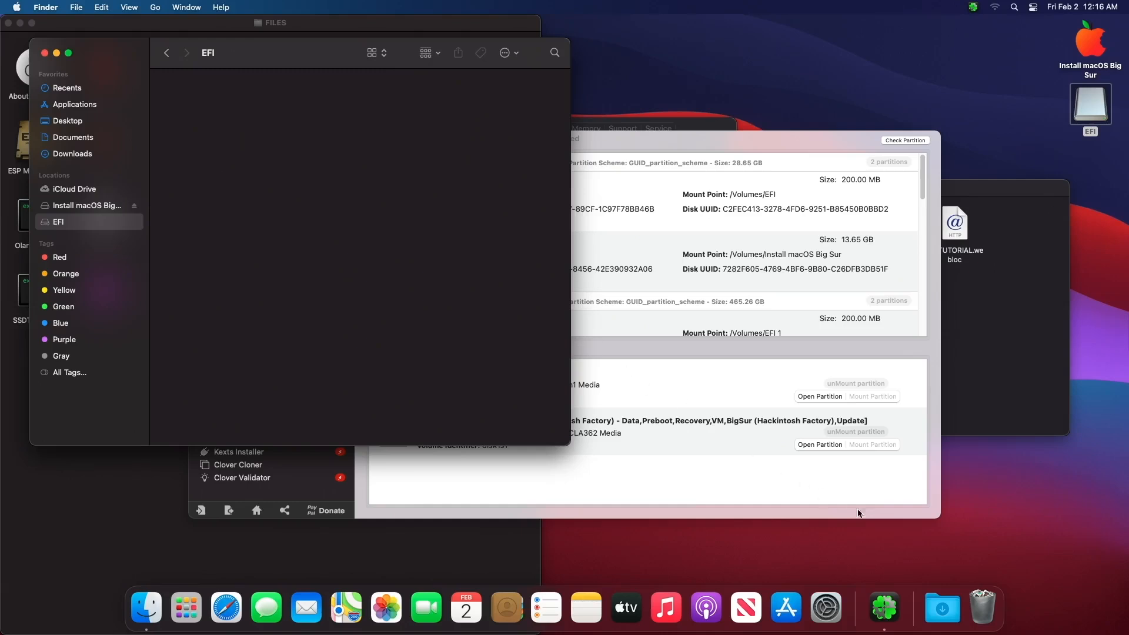
pyautogui.rightClick(981, 611)
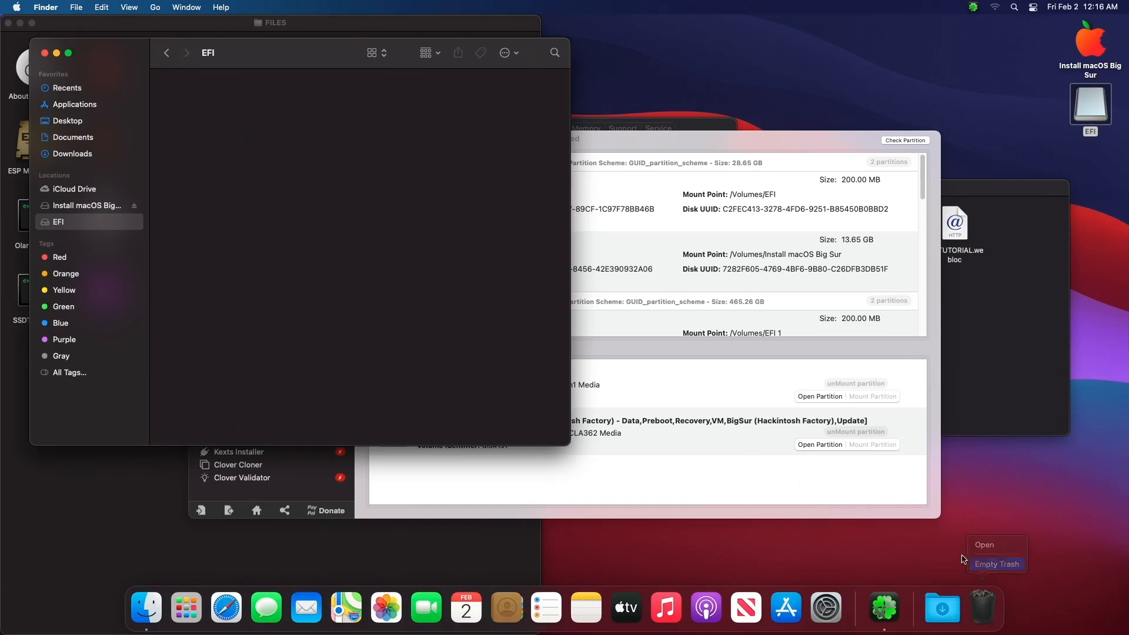
pyautogui.click(996, 564)
pyautogui.click(600, 246)
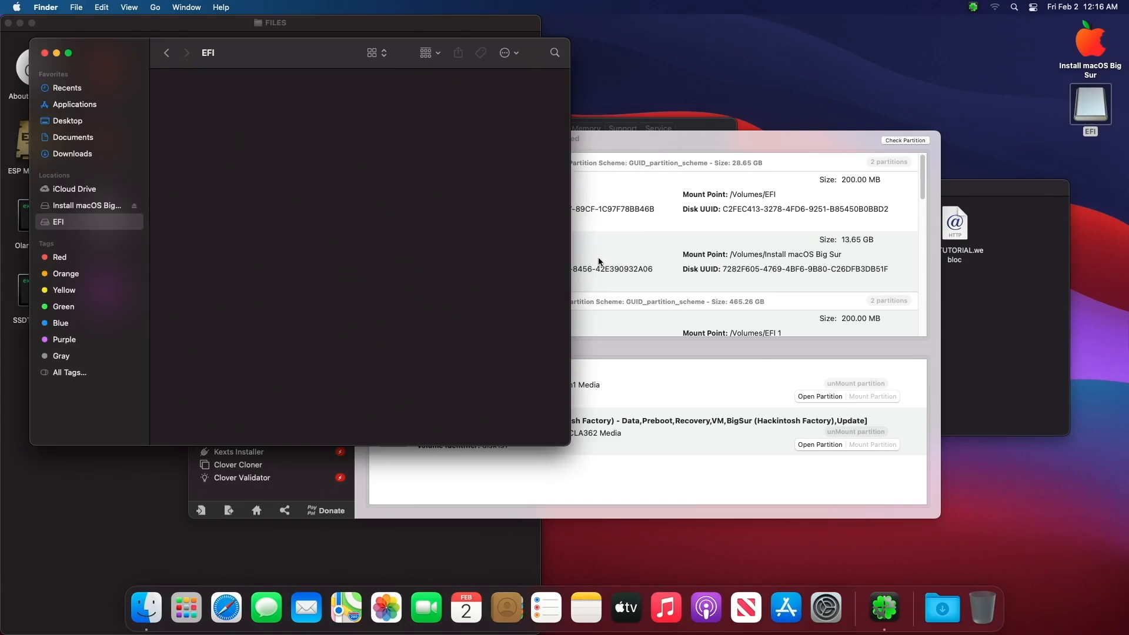
# - Open the USB installer's EFI volume beside the internal disk's empty EFI volume and copy the EFI folder across to it
pyautogui.rightClick(312, 211)
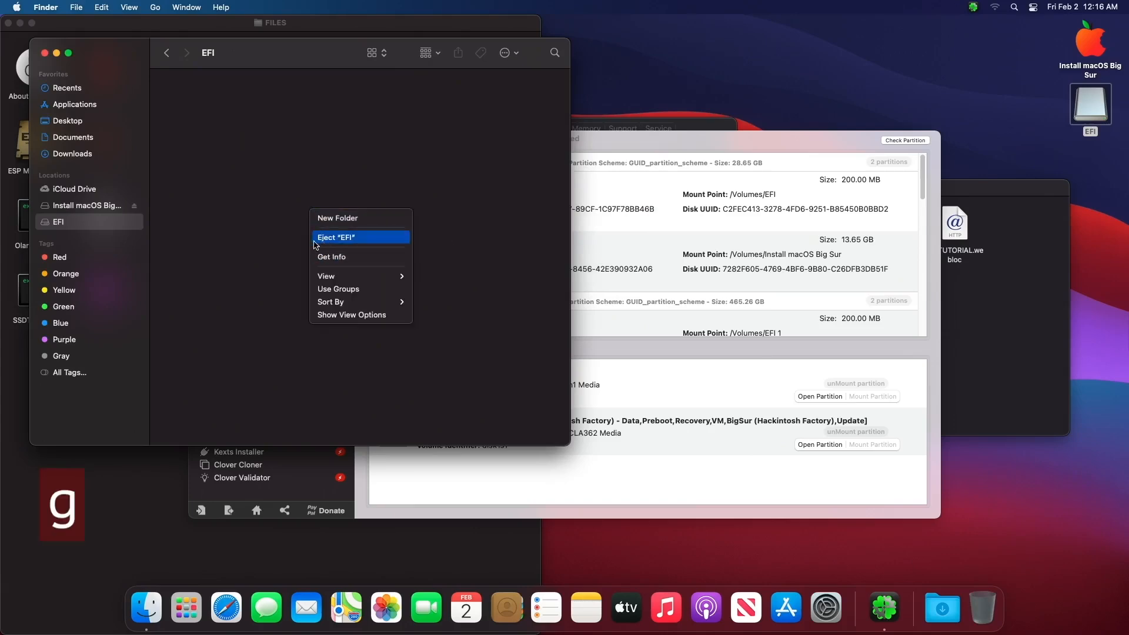
pyautogui.click(272, 248)
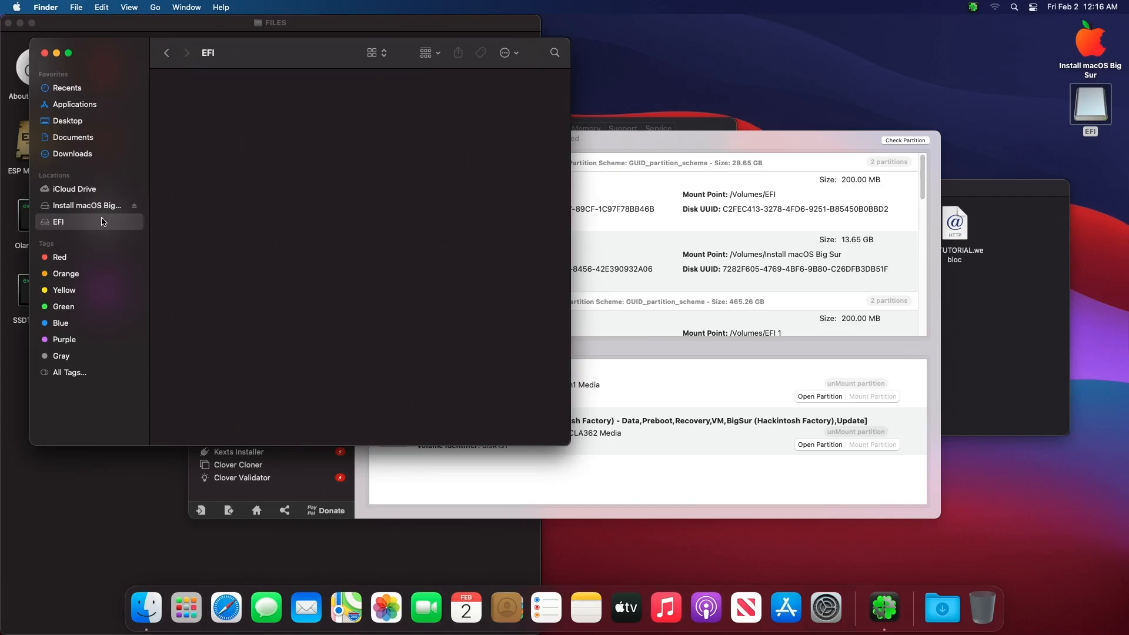
pyautogui.doubleClick(1089, 115)
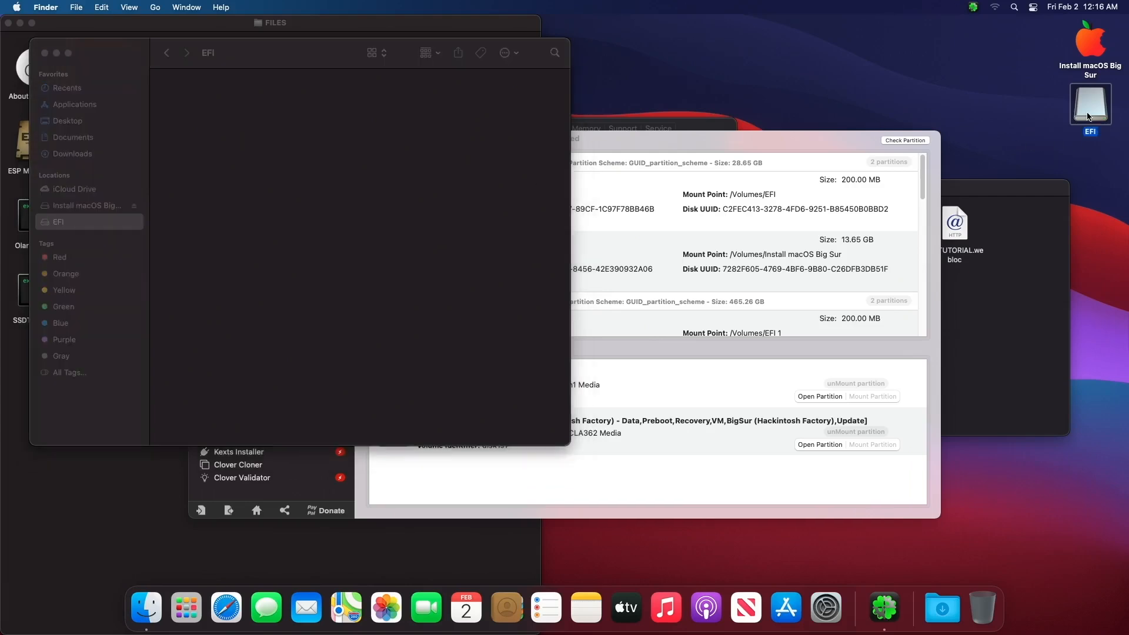
pyautogui.moveTo(317, 79); pyautogui.dragTo(662, 119)
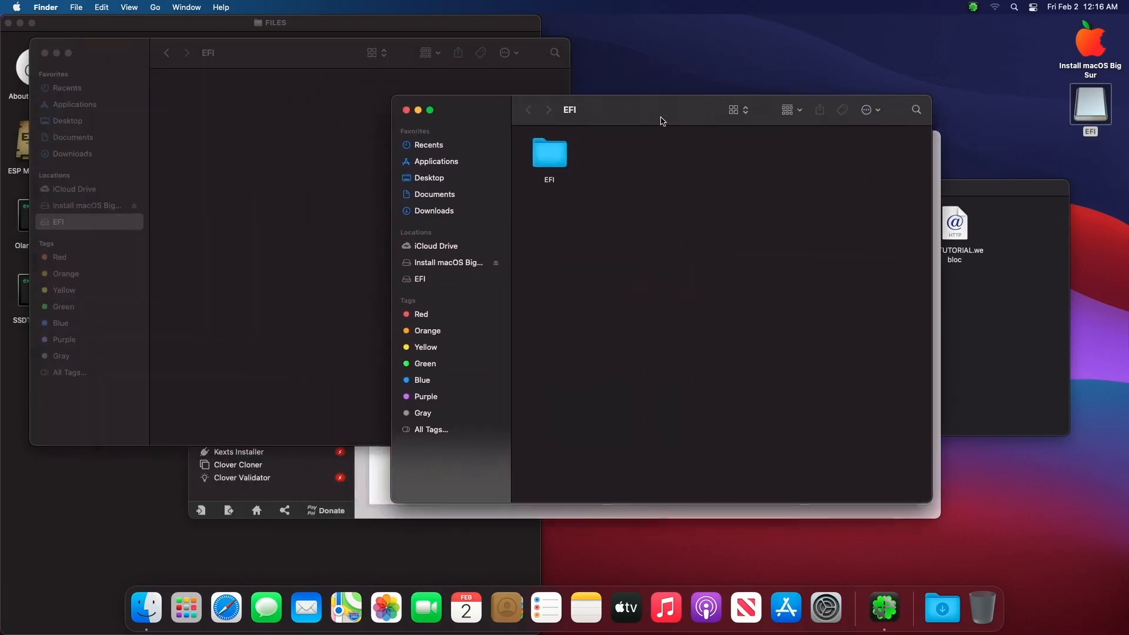
pyautogui.moveTo(541, 148); pyautogui.dragTo(278, 168)
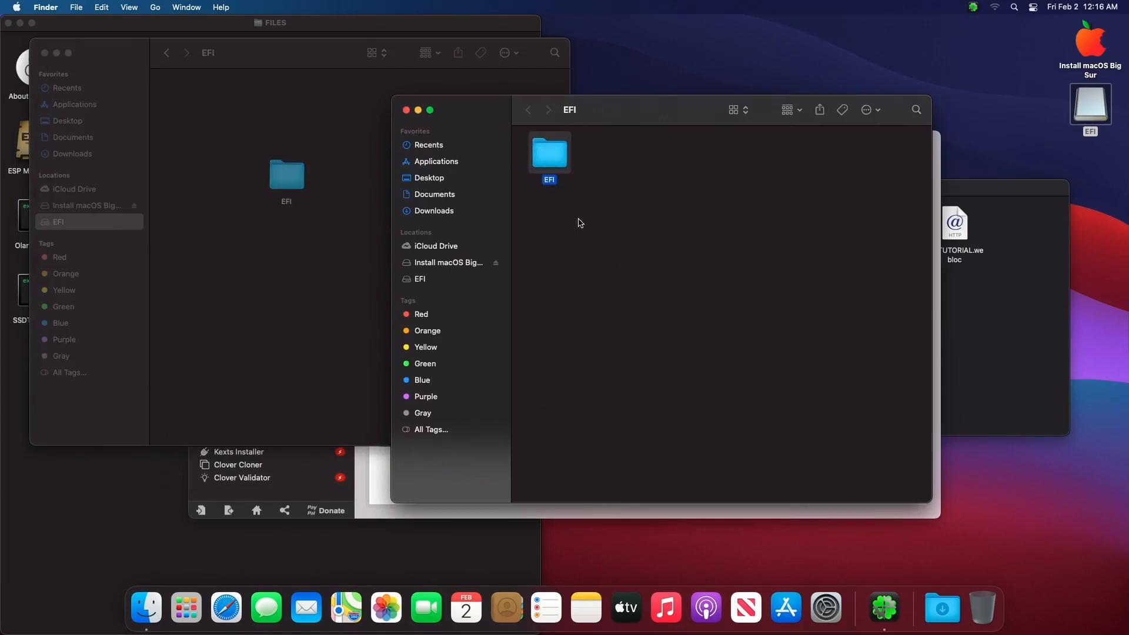
# - Close both EFI volume windows, the FILES folder, the Clover Configurator window, the Install macOS Big Sur window and the About This Mac window
pyautogui.click(406, 110)
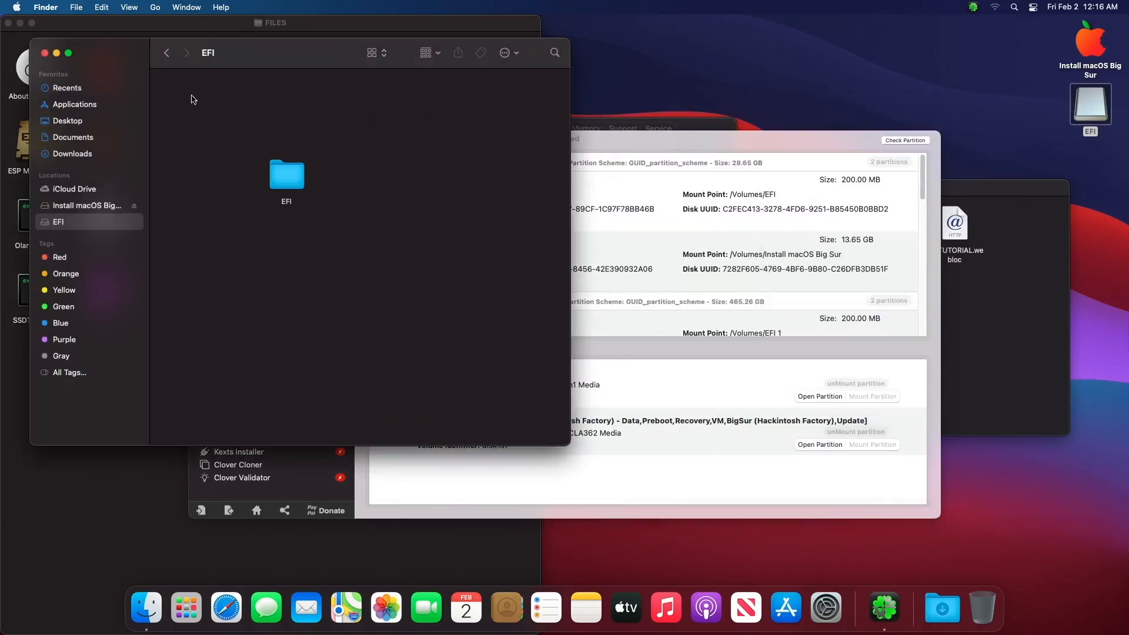
pyautogui.click(45, 54)
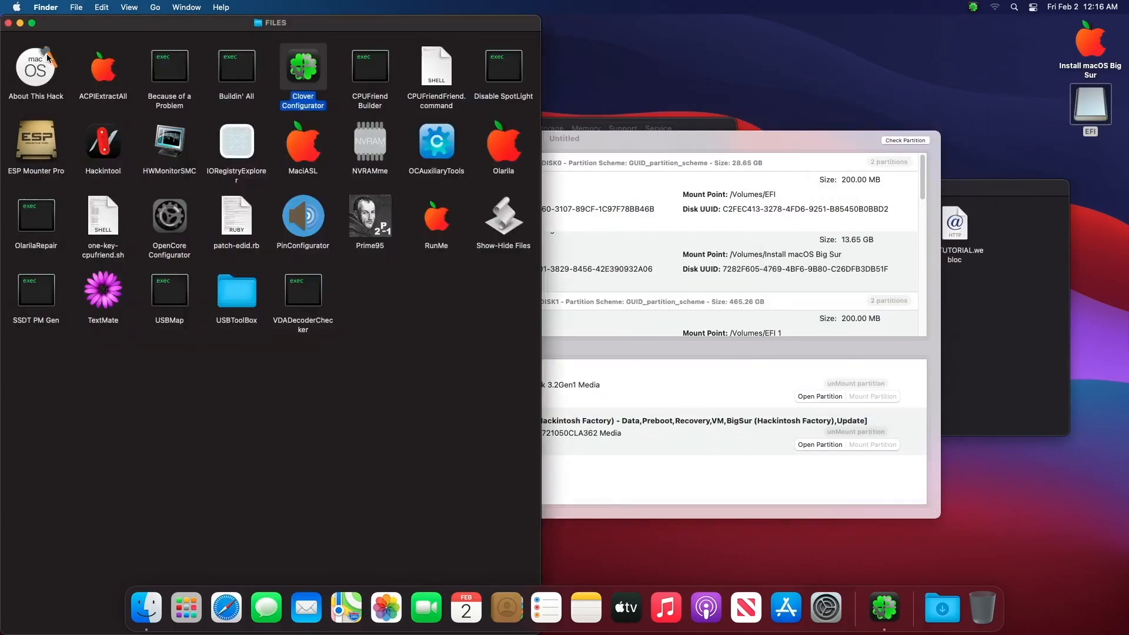
pyautogui.click(9, 22)
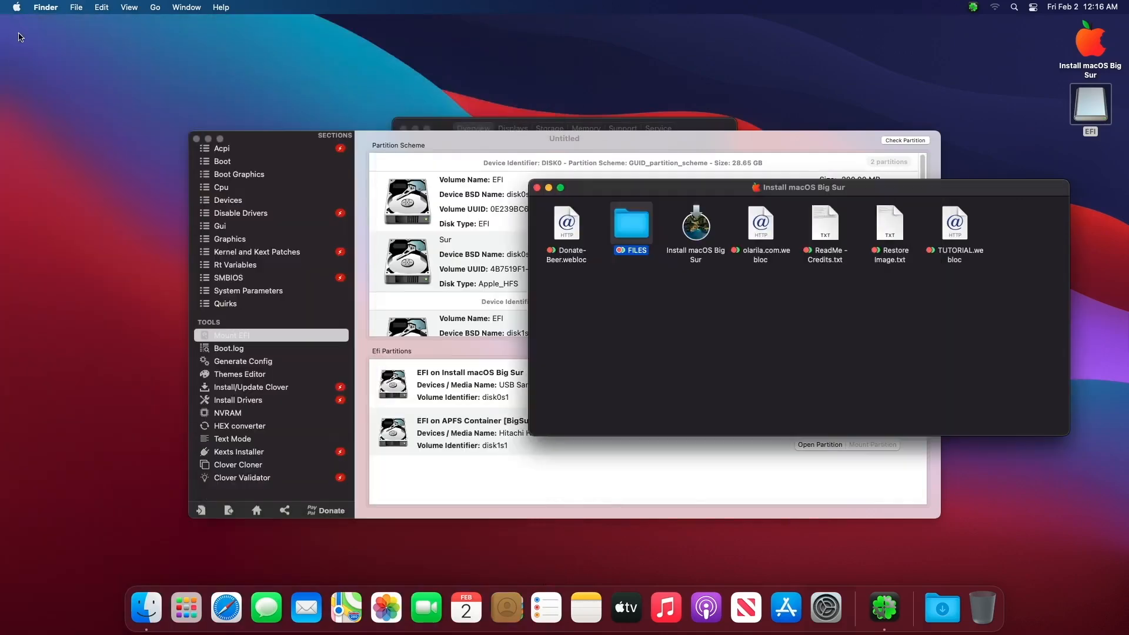
pyautogui.click(195, 139)
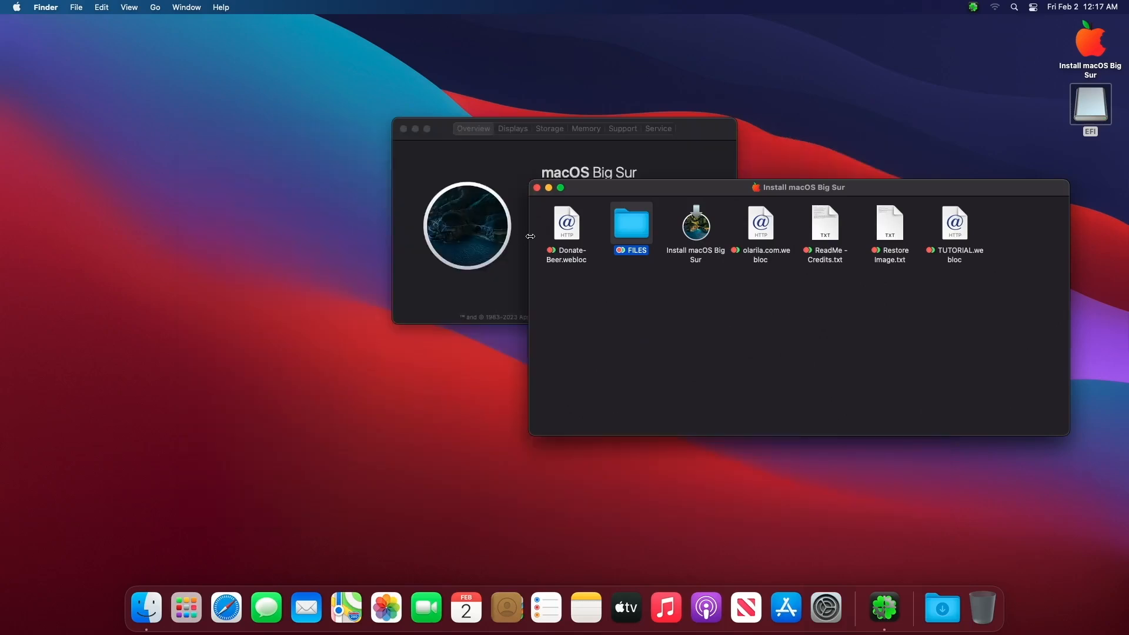
pyautogui.click(537, 188)
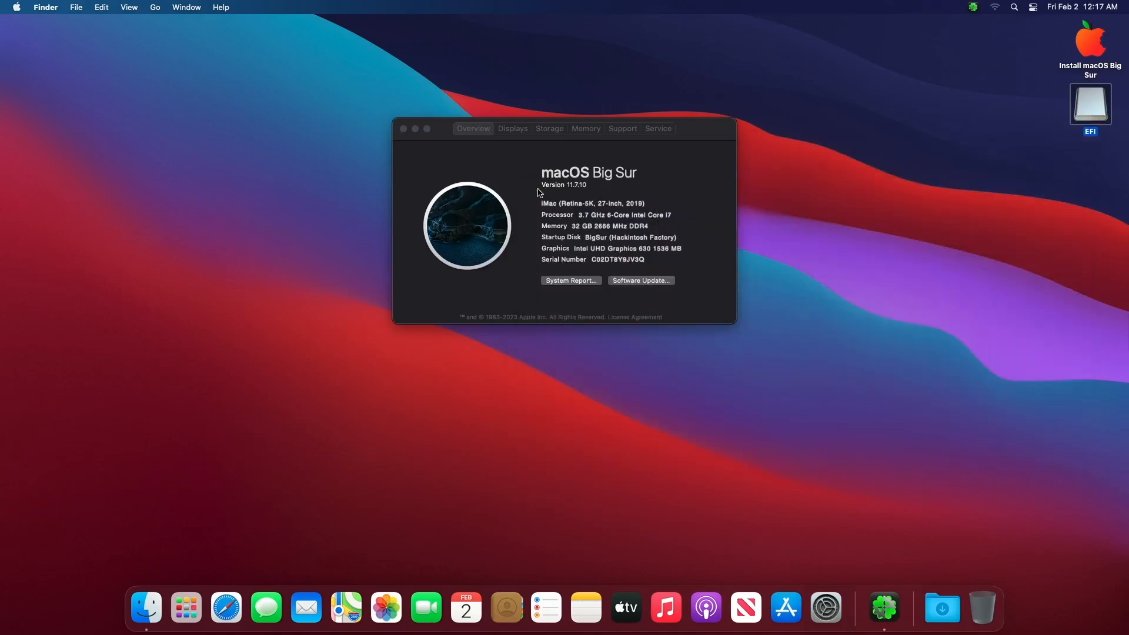
pyautogui.click(540, 193)
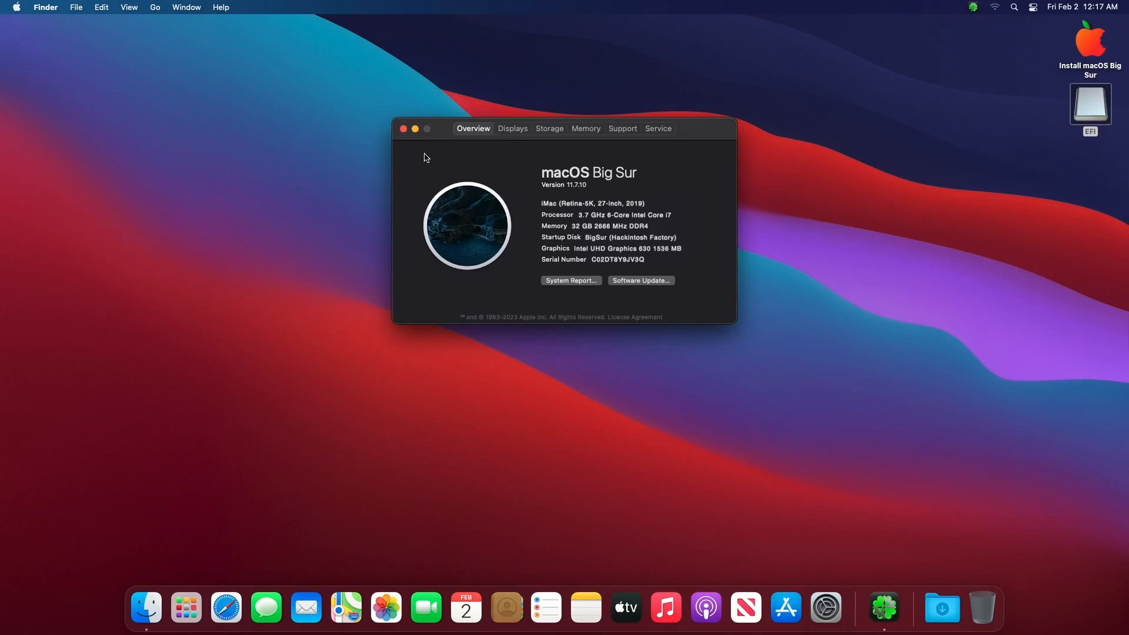
pyautogui.click(403, 129)
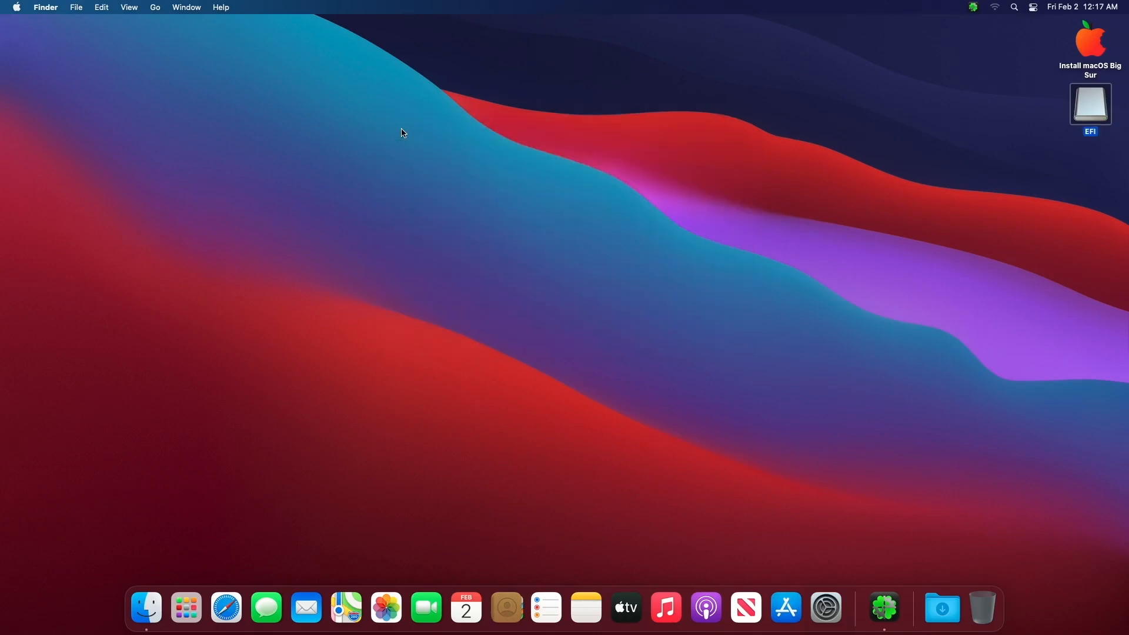